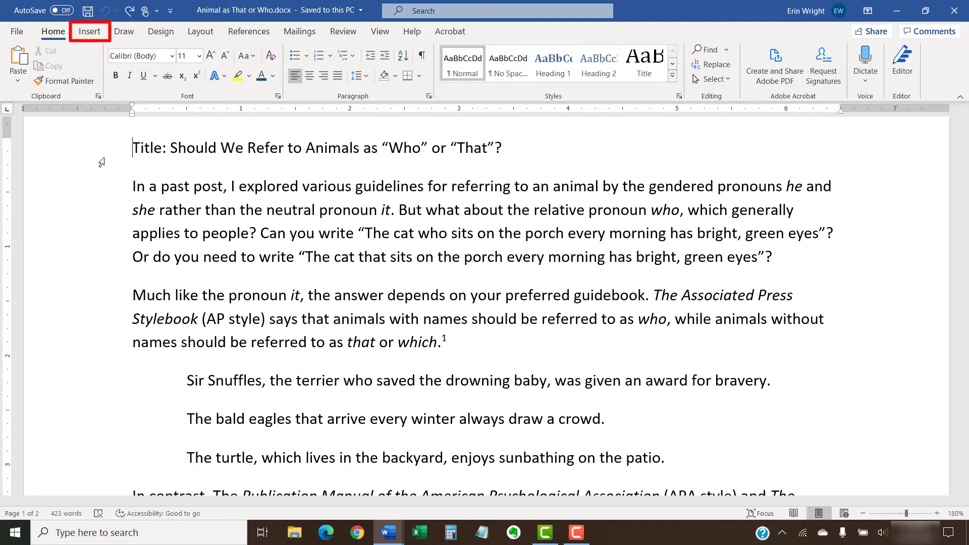
# Start inserting a picture from the Insert ribbon's Pictures menu.
pyautogui.click(90, 32)
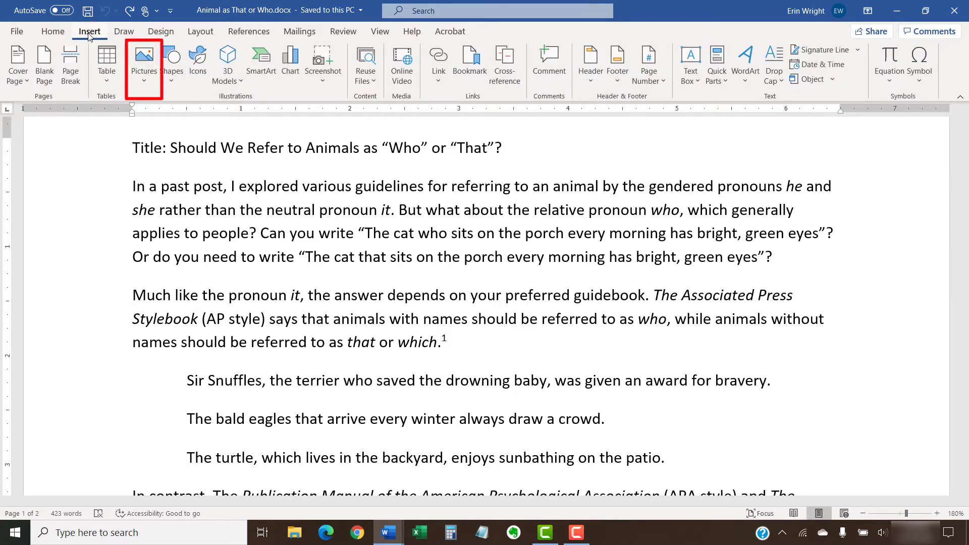
pyautogui.click(140, 57)
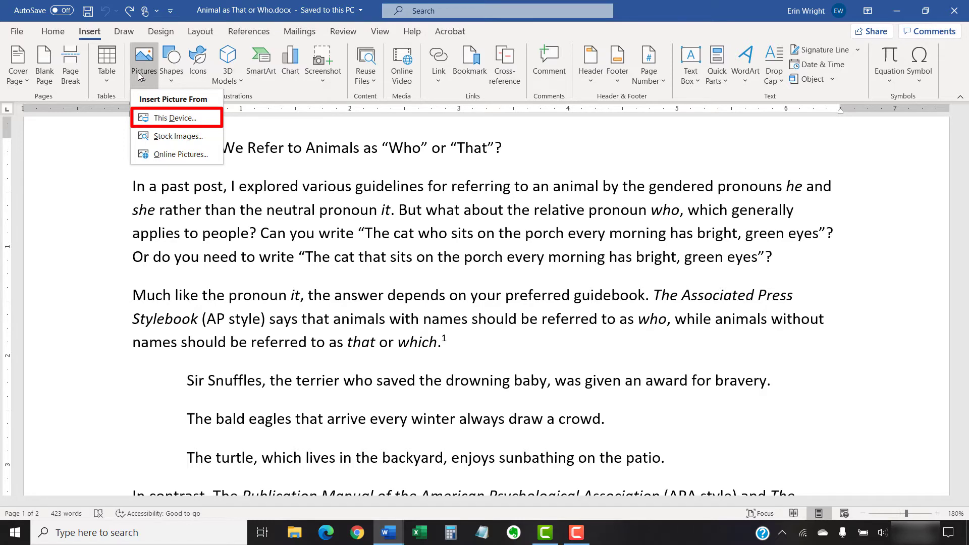
# Insert the dog photo 20200303_125402.jpg from this device above the first paragraph.
pyautogui.click(154, 118)
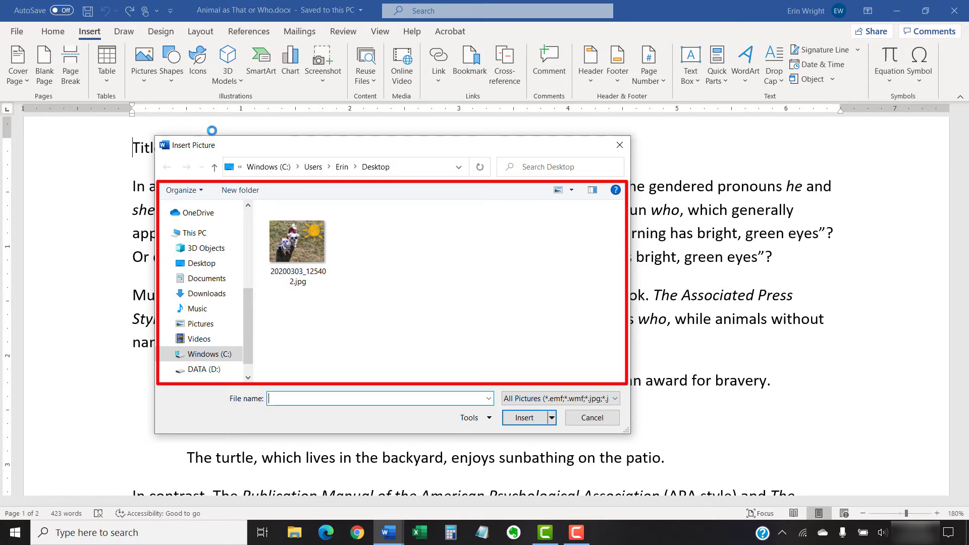
pyautogui.click(308, 253)
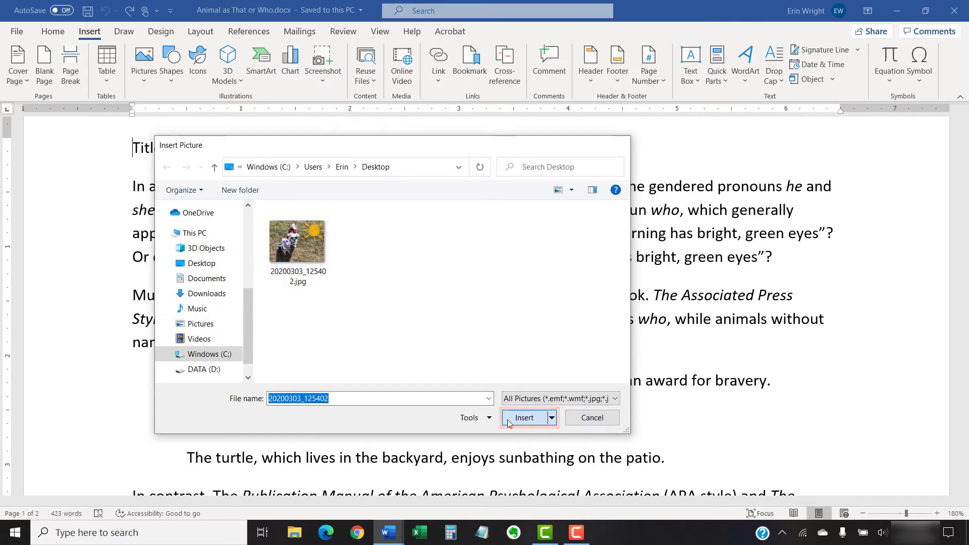
pyautogui.click(524, 417)
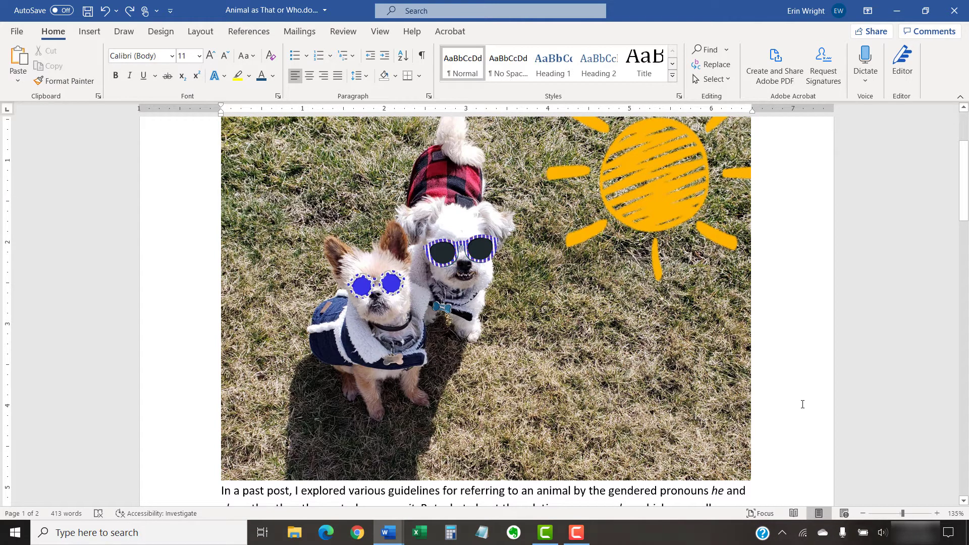
# Shrink the dog photo from its corner handle, widen it slightly and tilt it with the rotation handle.
pyautogui.click(562, 315)
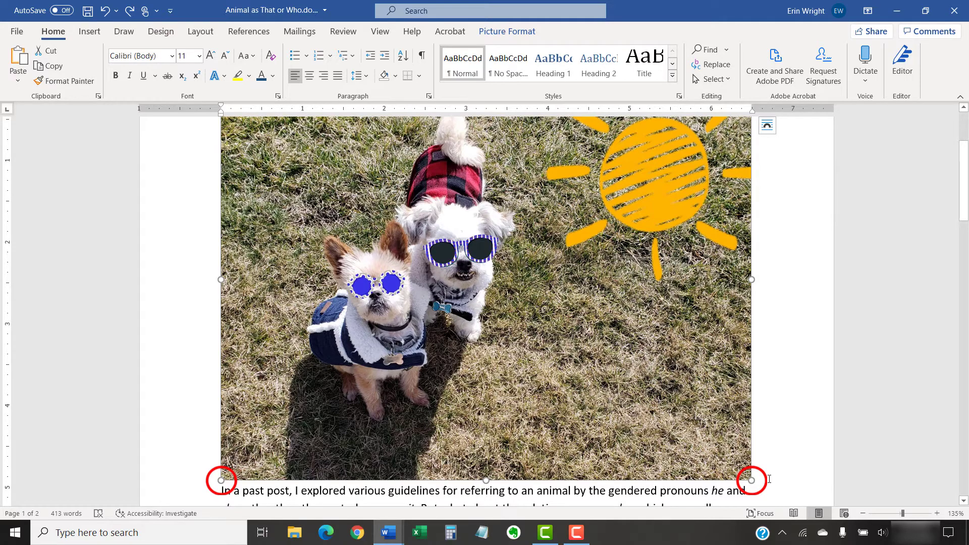
pyautogui.moveTo(751, 478); pyautogui.dragTo(400, 209)
pyautogui.scroll(3, 520, 297)
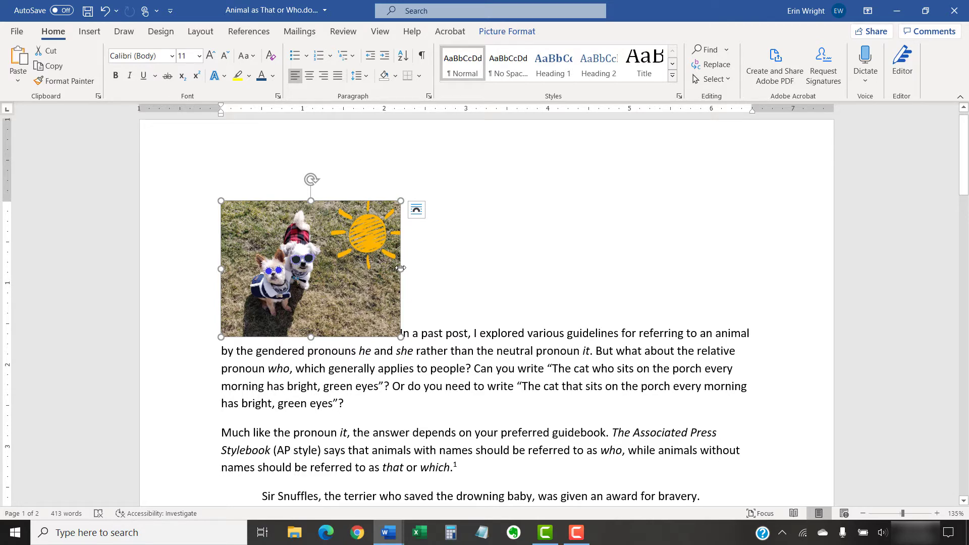
pyautogui.moveTo(401, 269)
pyautogui.mouseDown()
pyautogui.moveTo(456, 268)
pyautogui.moveTo(389, 274)
pyautogui.moveTo(401, 275)
pyautogui.mouseUp()
pyautogui.moveTo(311, 179)
pyautogui.mouseDown()
pyautogui.moveTo(290, 190)
pyautogui.moveTo(359, 214)
pyautogui.moveTo(326, 246)
pyautogui.mouseUp()
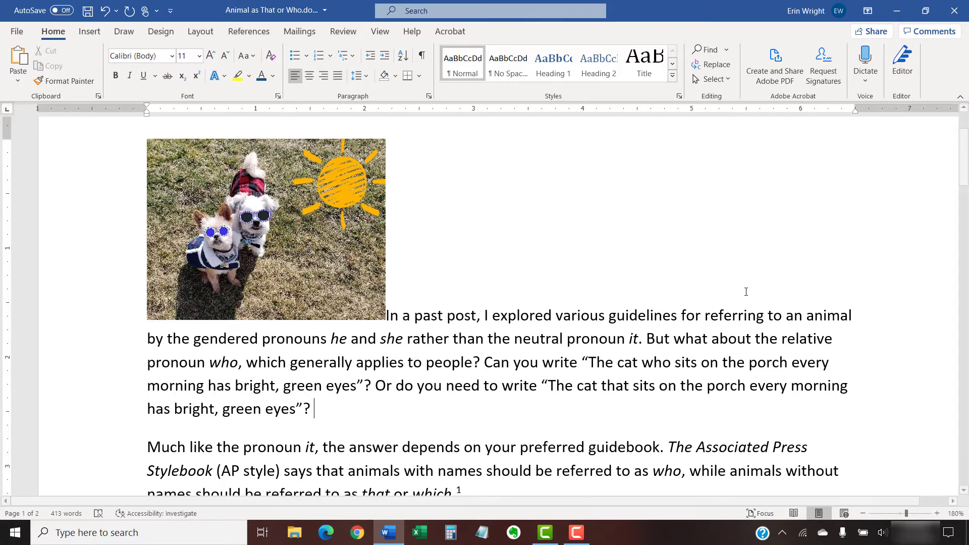
# Give the dog photo Square text wrapping and drag it down within the flowing text.
pyautogui.click(329, 256)
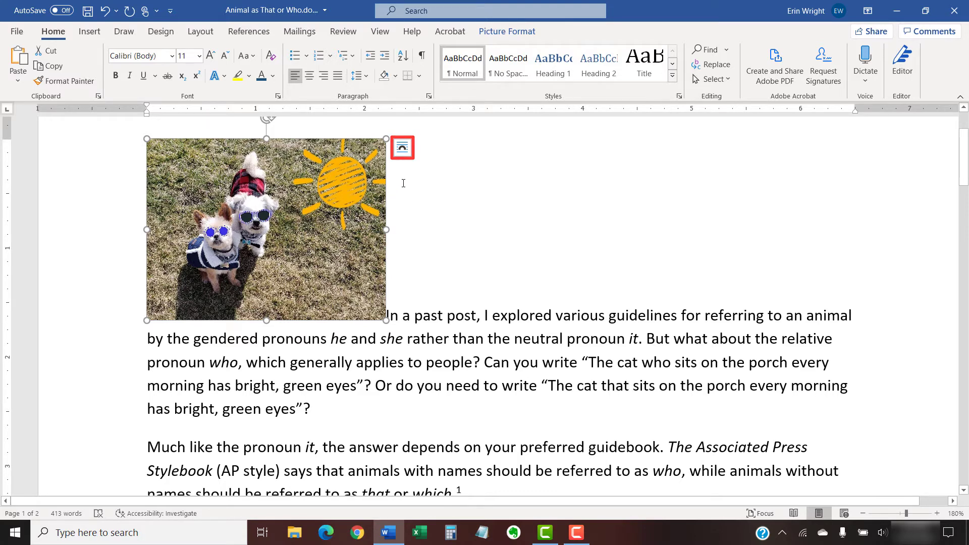
pyautogui.click(403, 149)
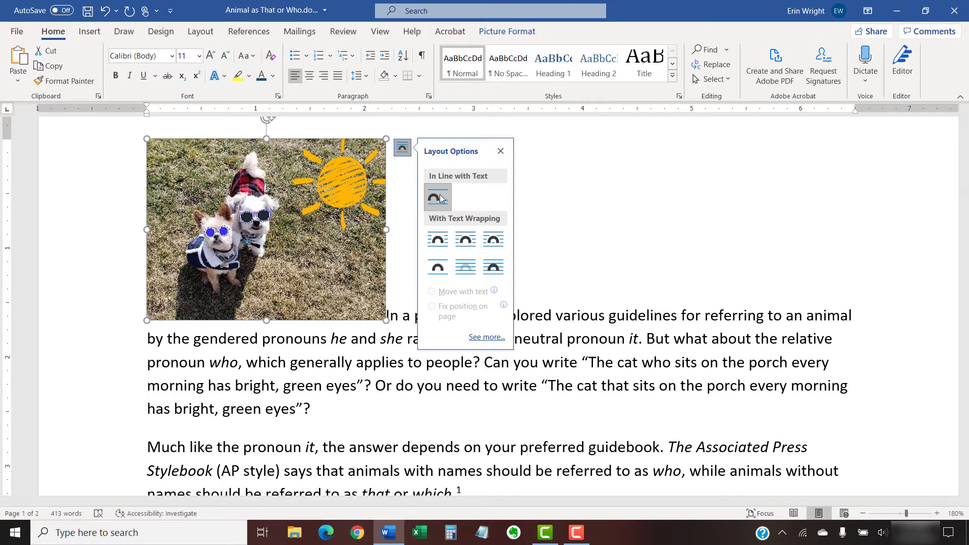
pyautogui.click(436, 248)
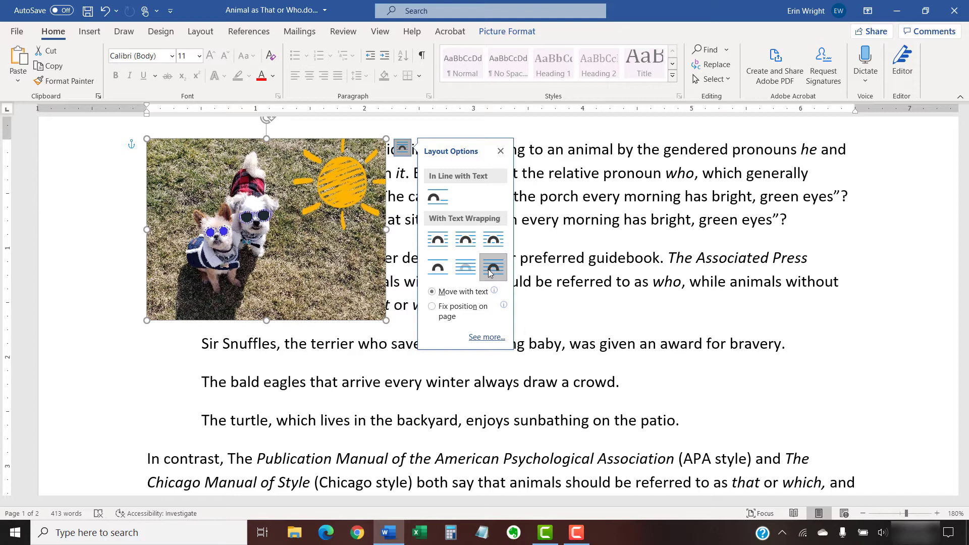
pyautogui.click(436, 242)
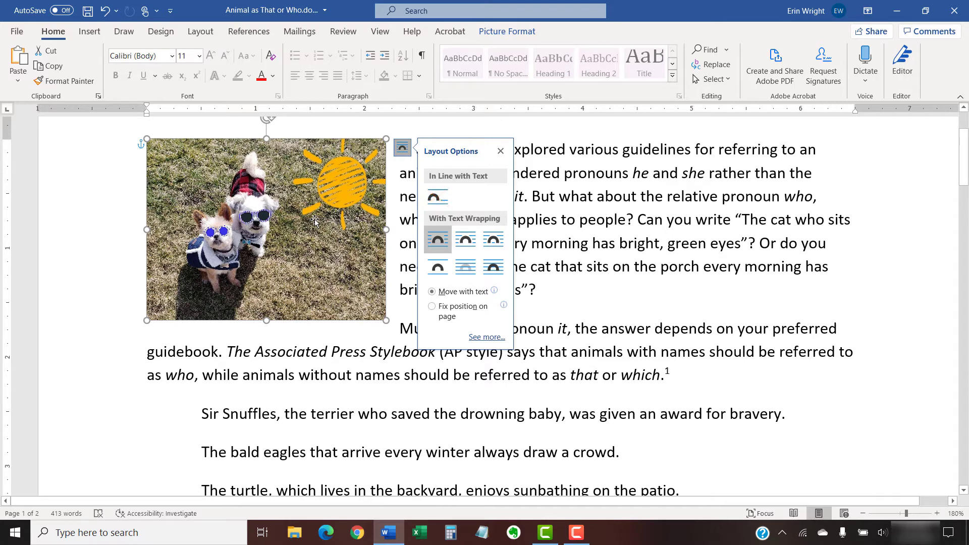
pyautogui.moveTo(315, 221); pyautogui.dragTo(311, 353)
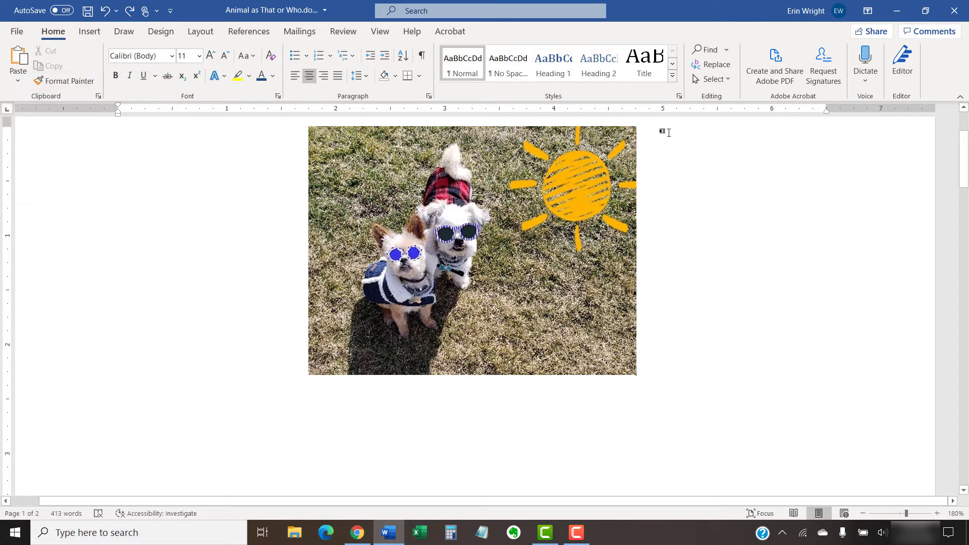
# Preview the Double Frame, Black picture style on the dog photo from the Picture Styles gallery.
pyautogui.click(589, 145)
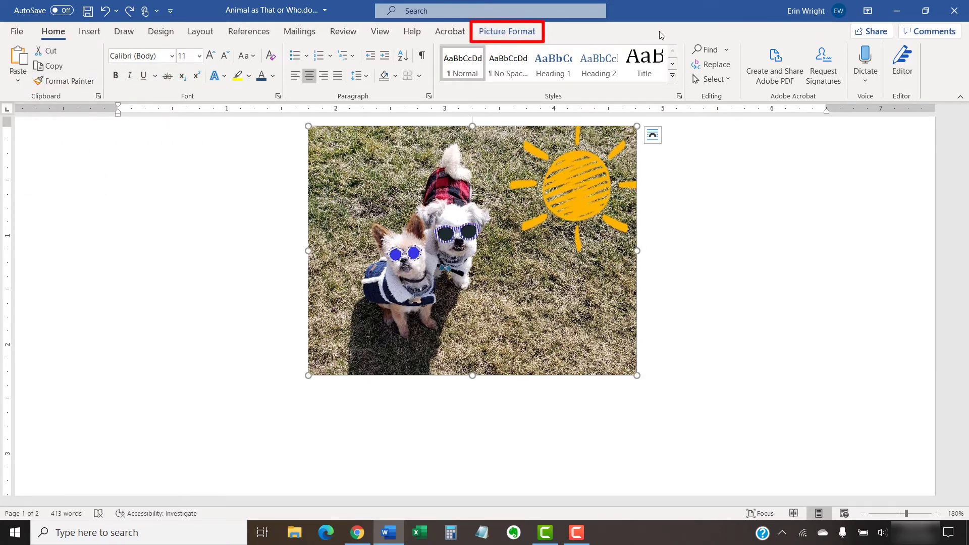
pyautogui.click(535, 31)
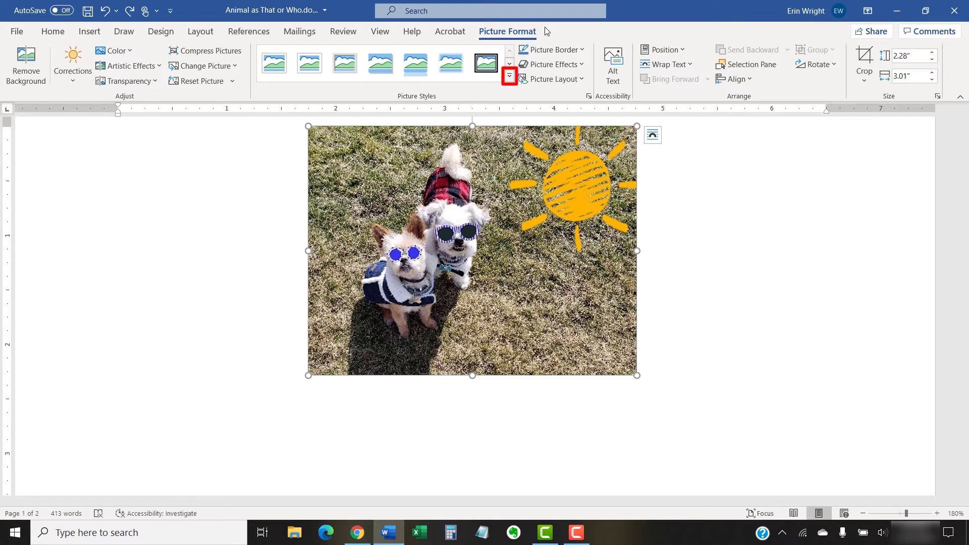
pyautogui.click(509, 76)
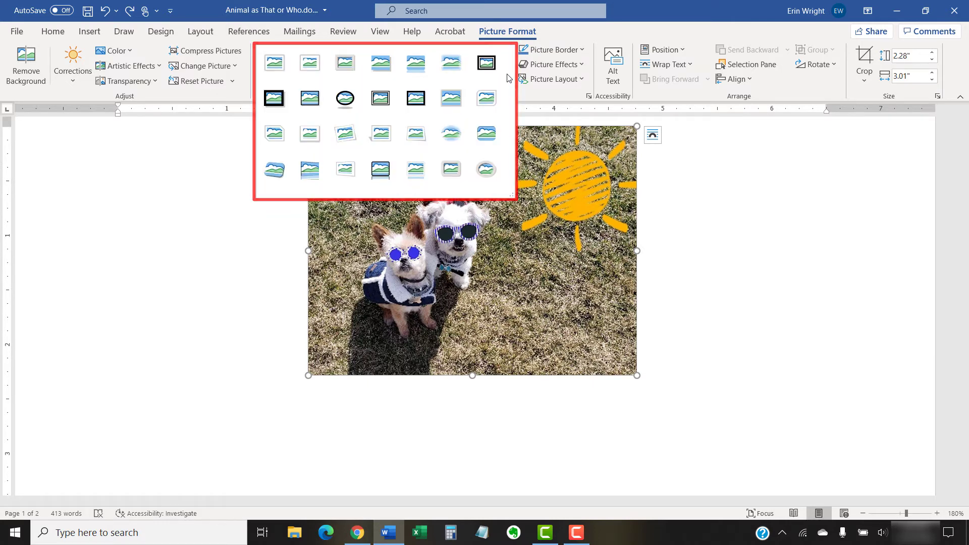
pyautogui.click(486, 63)
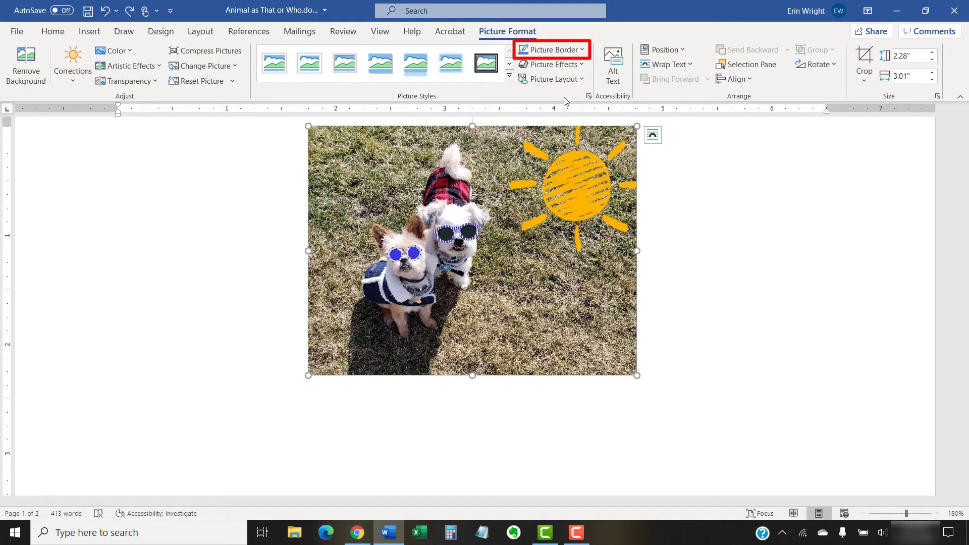
# Give the photo a light blue, 6 pt, long-dash Picture Border and deselect it.
pyautogui.click(557, 50)
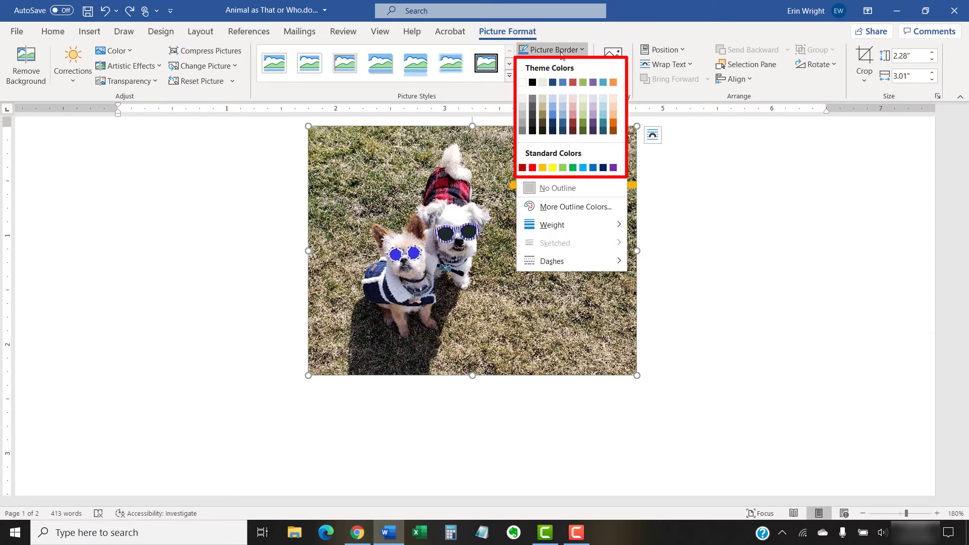
pyautogui.click(552, 117)
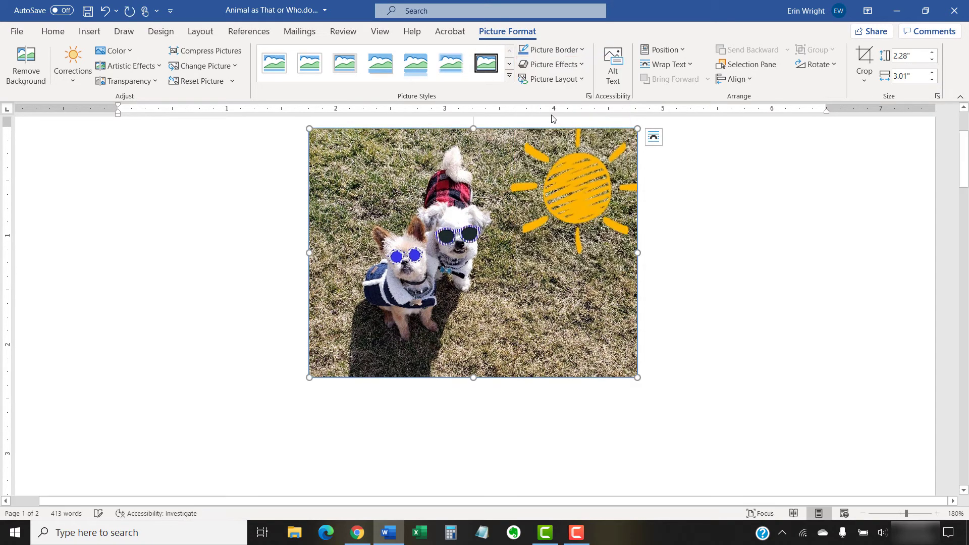
pyautogui.click(550, 49)
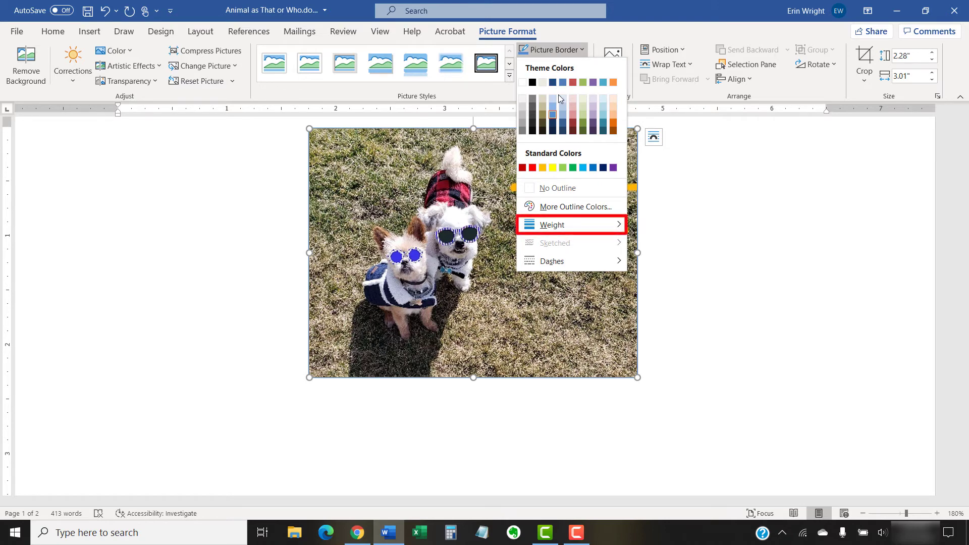
pyautogui.moveTo(552, 225)
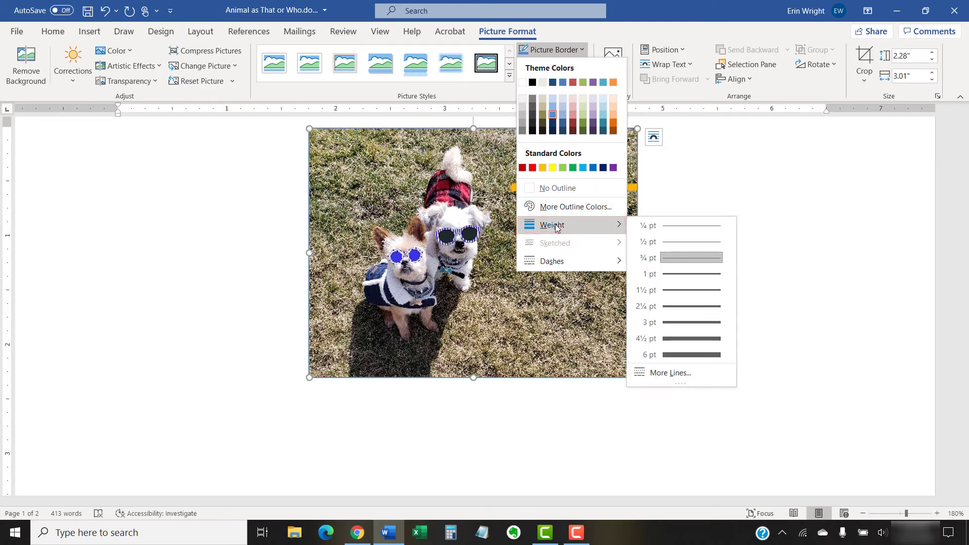
pyautogui.click(681, 354)
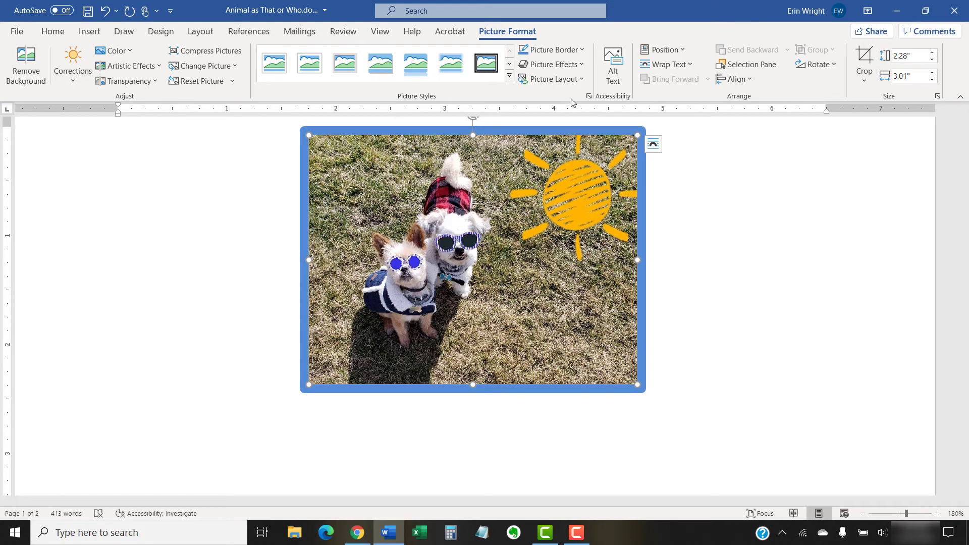
pyautogui.click(570, 51)
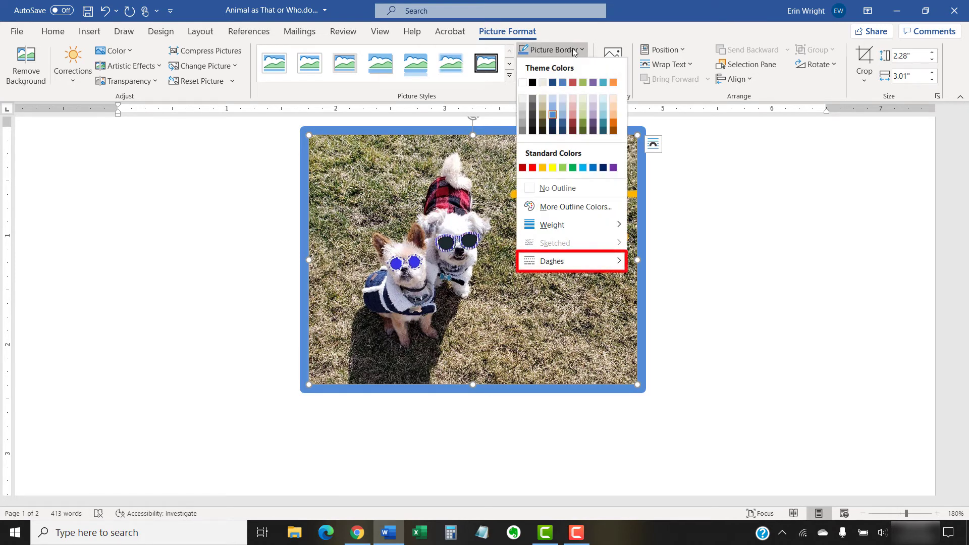
pyautogui.moveTo(552, 262)
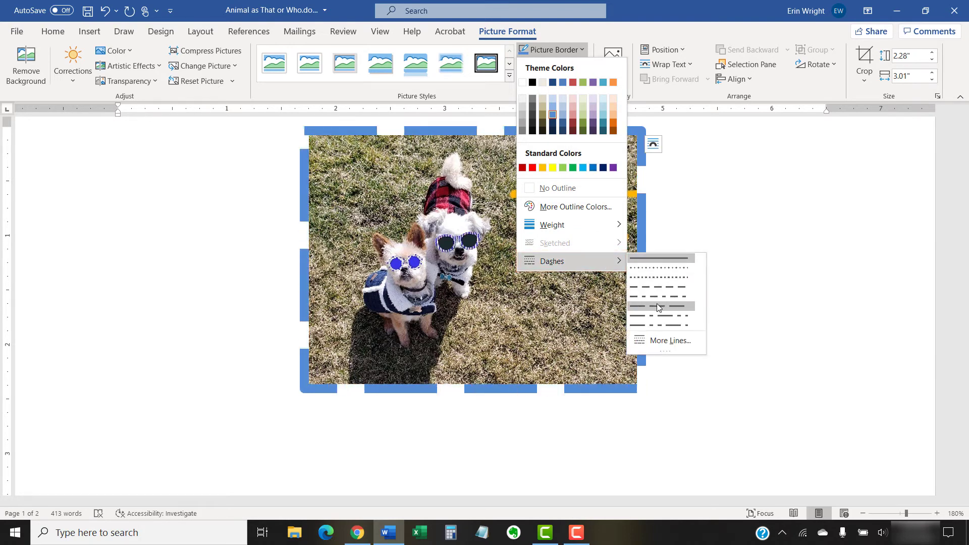
pyautogui.click(656, 304)
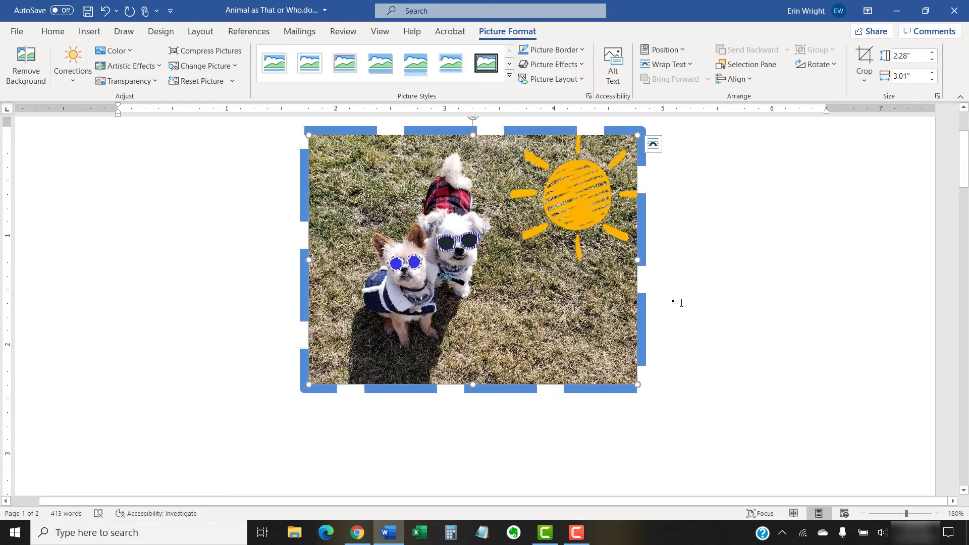
pyautogui.click(679, 302)
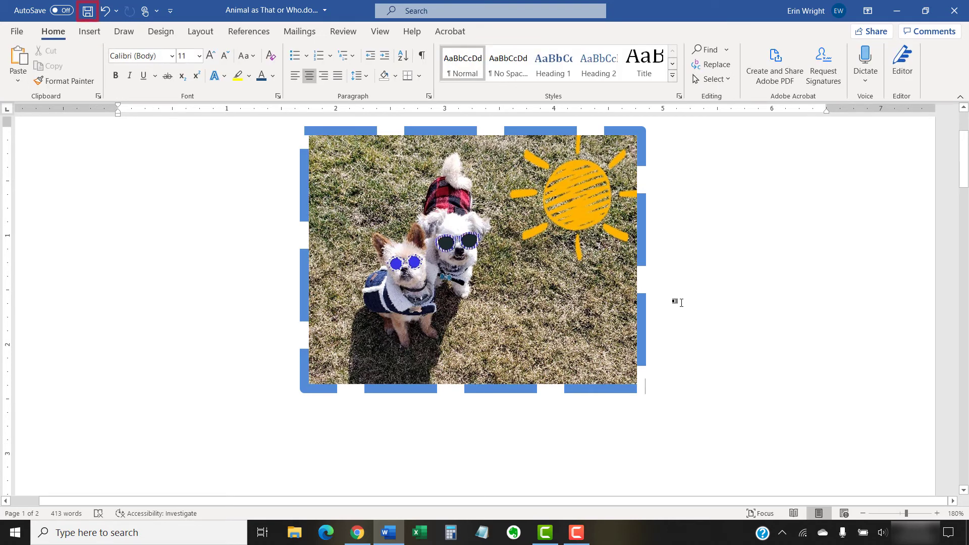